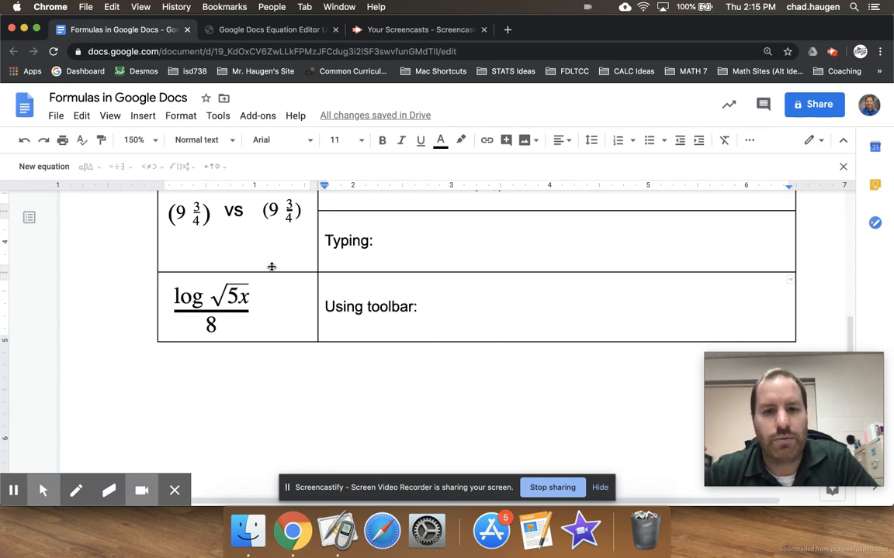
Step: Try entering log and x as plain letters in a new equation after "Using toolbar:" in the last table row, and erase them
{"action": "left_click", "coordinate": [47, 168]}
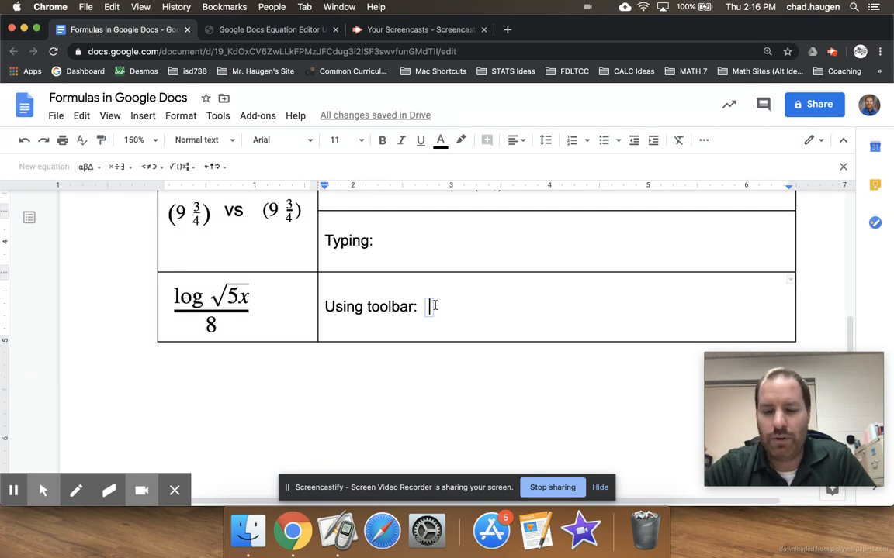
{"action": "type", "text": "log"}
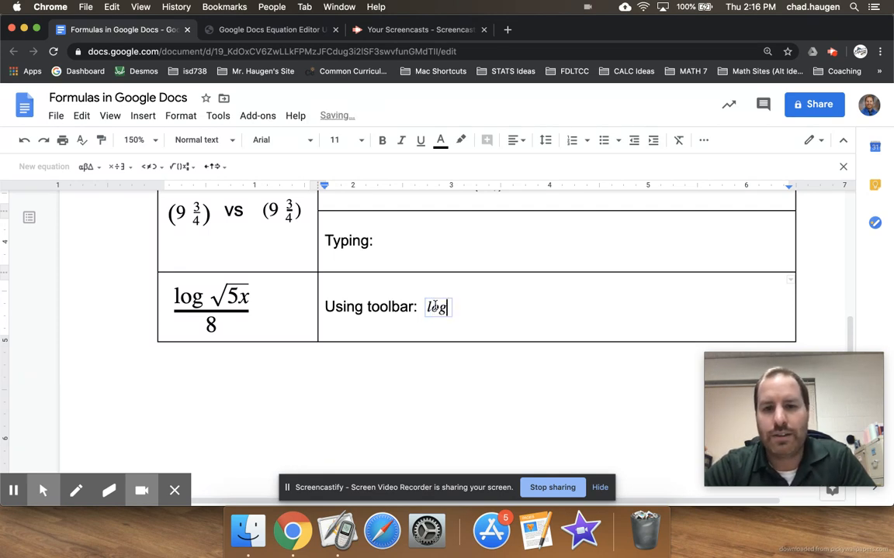
{"action": "type", "text": "x"}
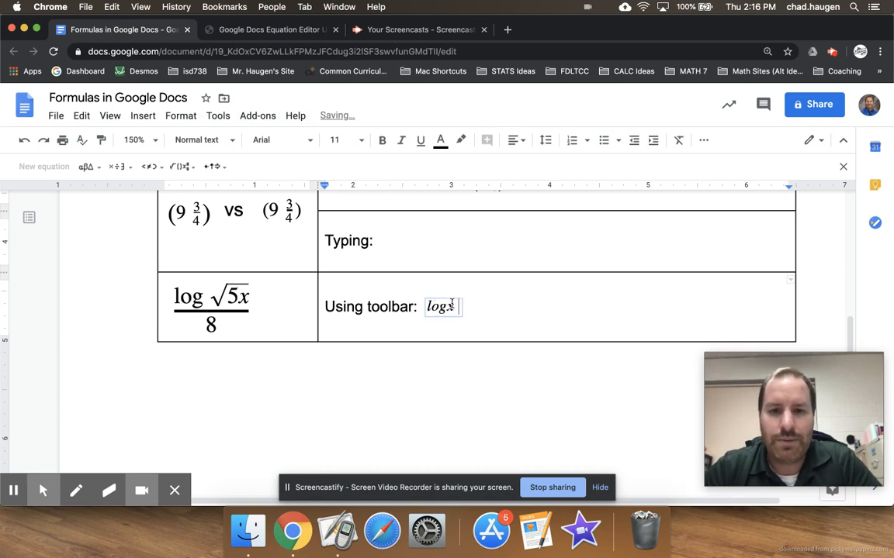
{"action": "key", "text": "BackSpace"}
{"action": "key", "text": "BackSpace"}
{"action": "key", "text": "BackSpace"}
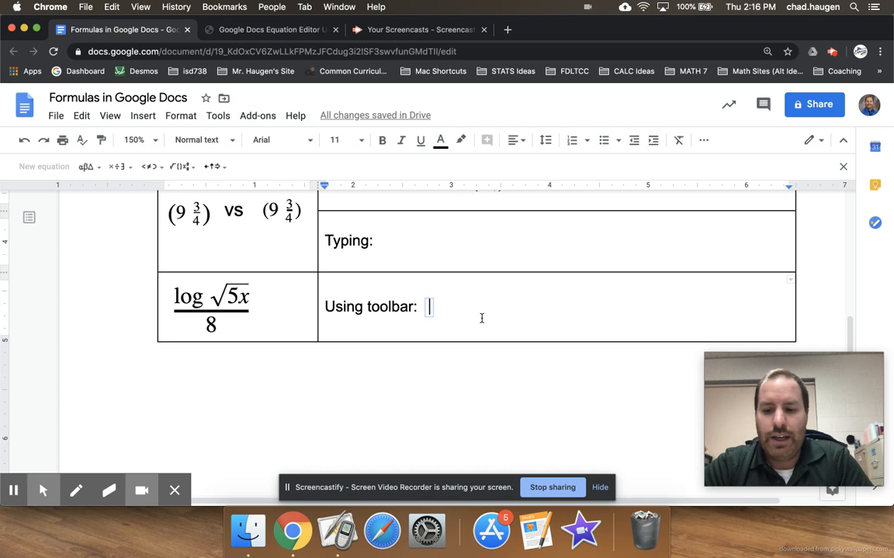
Step: Try the \log shortcut in the empty equation beside "Using toolbar:" and delete the equation
{"action": "type", "text": "\\"}
{"action": "type", "text": "log"}
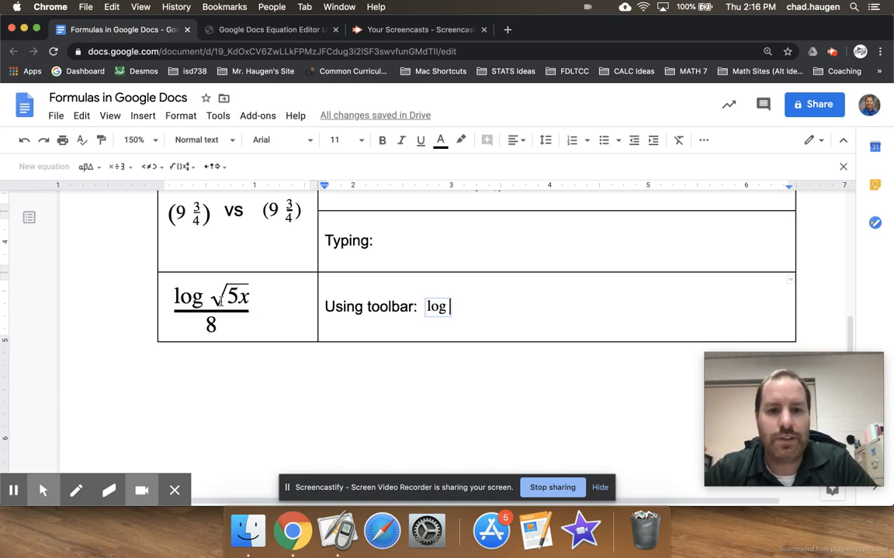
{"action": "key", "text": "BackSpace"}
{"action": "key", "text": "BackSpace"}
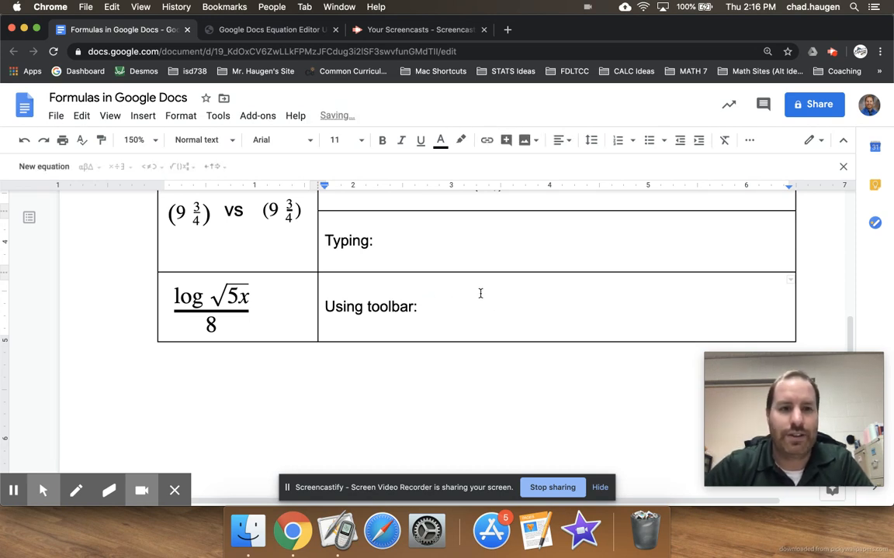
Step: Try writing log as ordinary text followed by an equation containing x, and delete both
{"action": "type", "text": "l"}
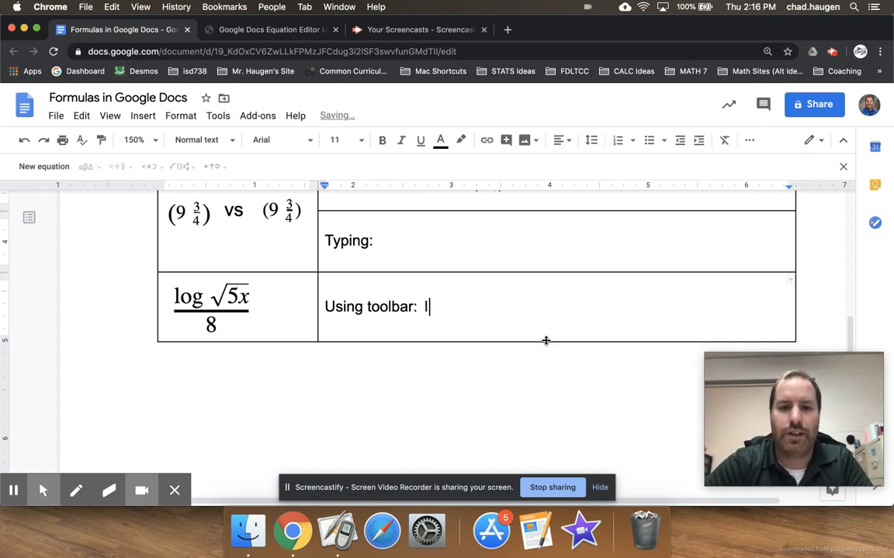
{"action": "type", "text": "og"}
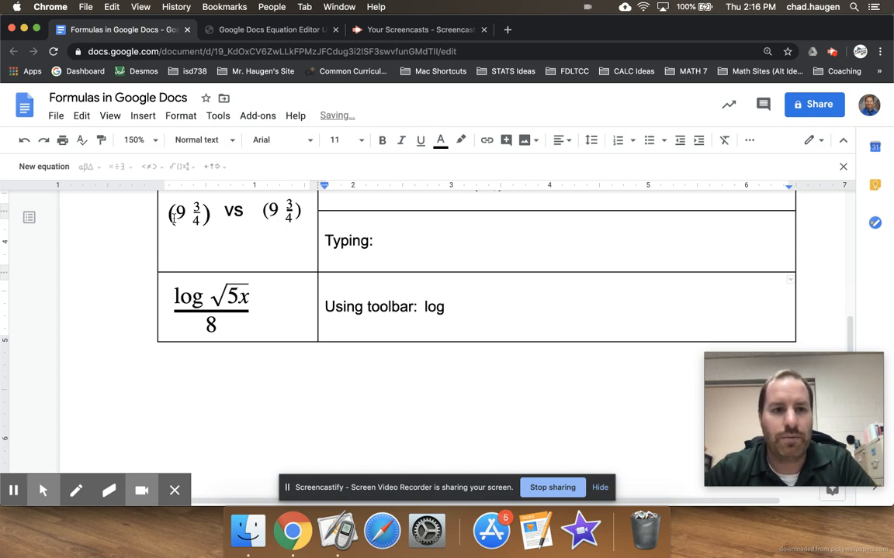
{"action": "left_click", "coordinate": [46, 166]}
{"action": "type", "text": "x"}
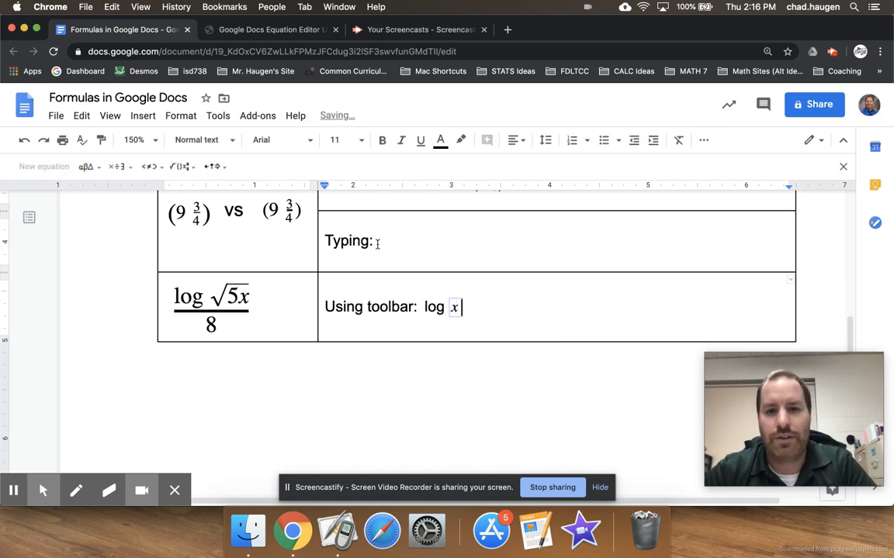
{"action": "left_click_drag", "start_coordinate": [484, 307], "coordinate": [424, 309]}
{"action": "key", "text": "BackSpace"}
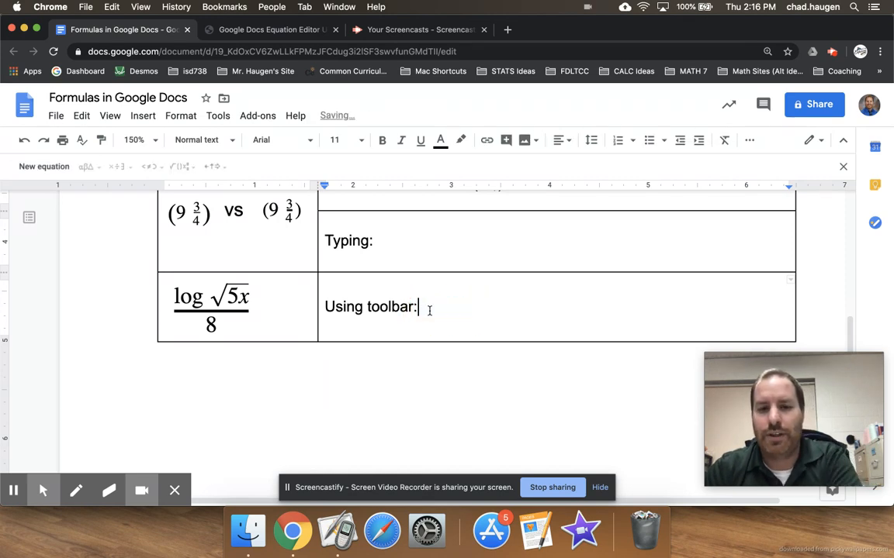
Step: Build log √5x in a new equation after "Using toolbar:" with the \log and \sqrt shortcuts, consulting the equation shortcuts page
{"action": "left_click", "coordinate": [60, 167]}
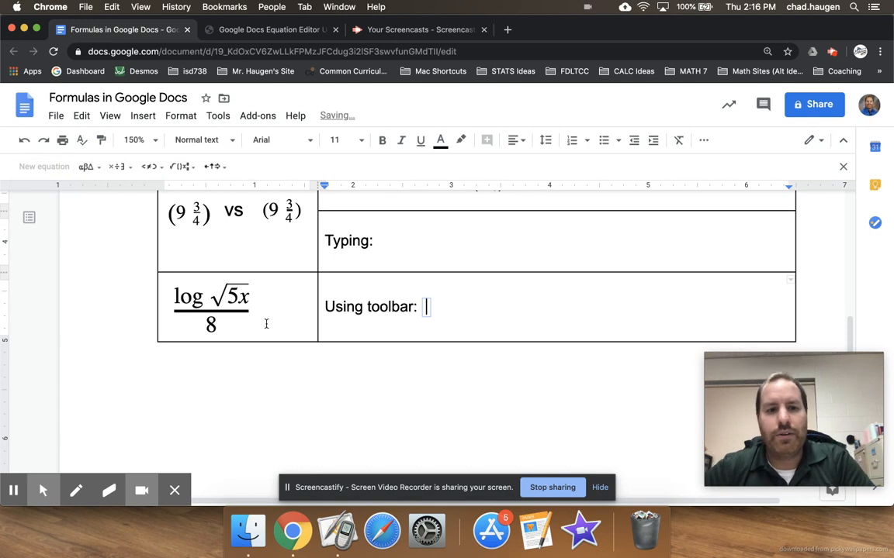
{"action": "type", "text": "\\"}
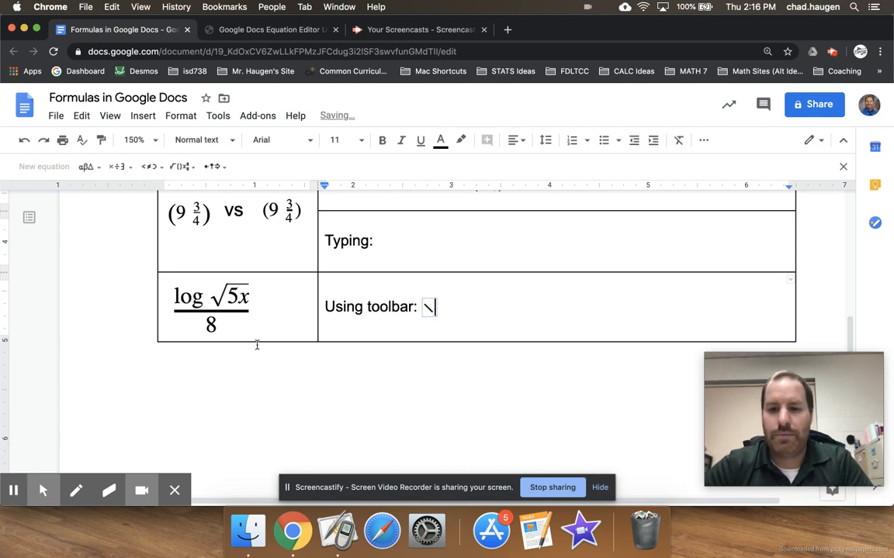
{"action": "type", "text": "log"}
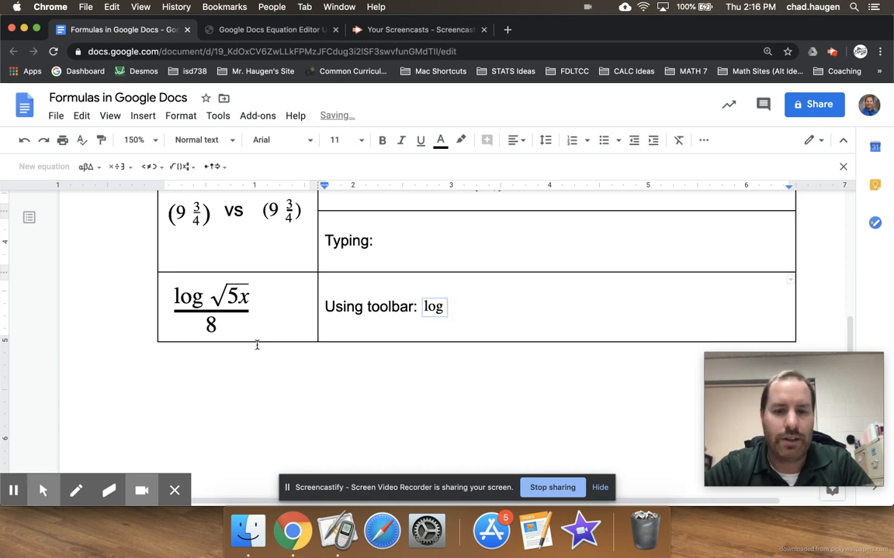
{"action": "type", "text": " \\sqrt"}
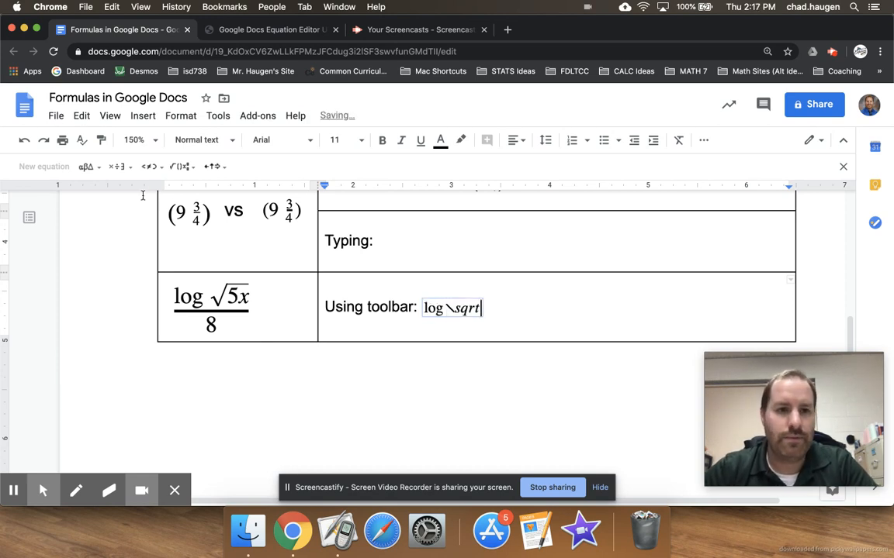
{"action": "key", "text": "space"}
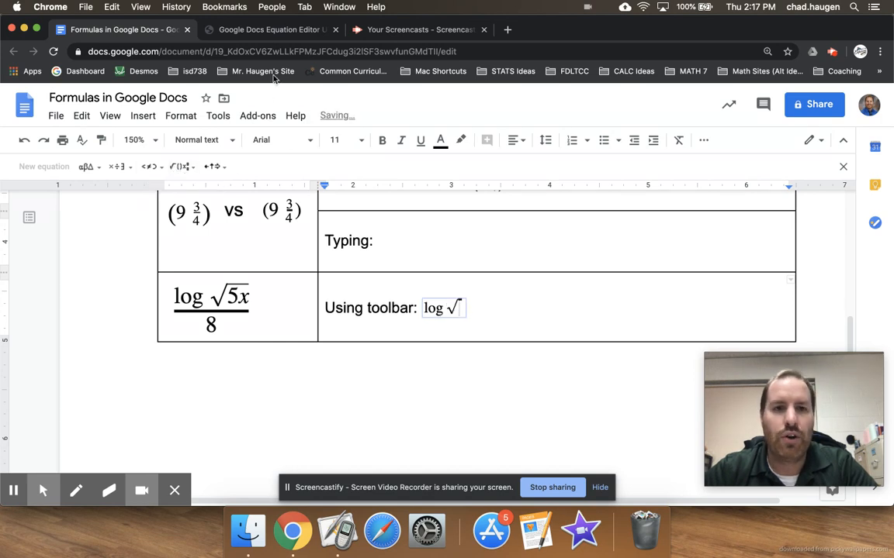
{"action": "left_click", "coordinate": [250, 29]}
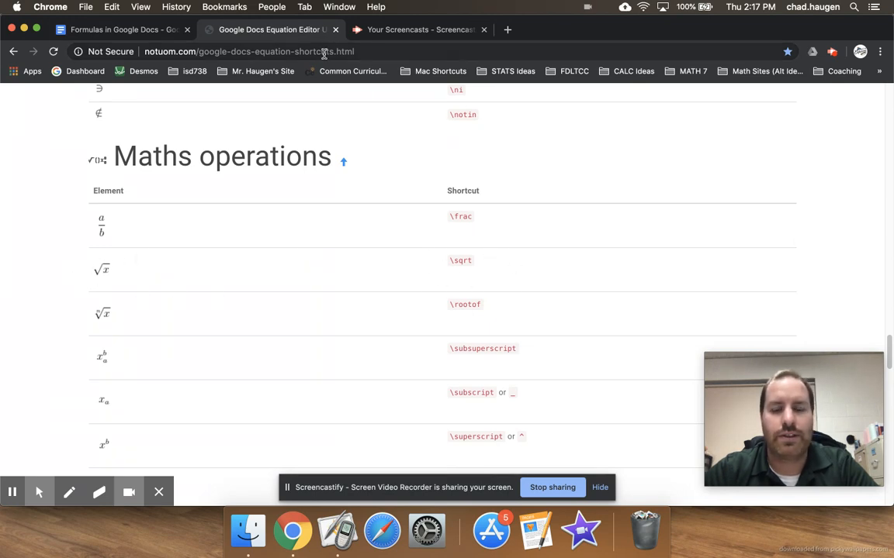
{"action": "left_click", "coordinate": [137, 35]}
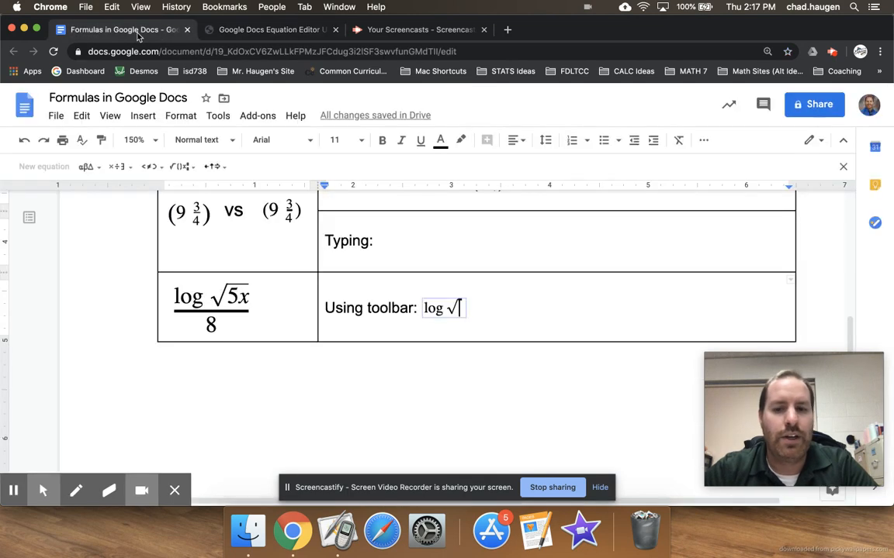
{"action": "type", "text": "5x"}
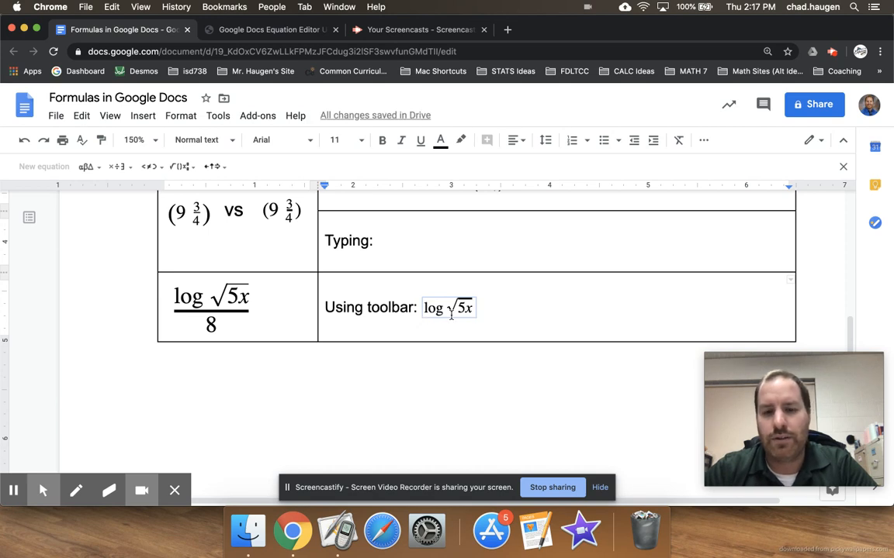
Step: Try extra letters dlk under the root, erase them, and move the cursor out of the square root
{"action": "type", "text": "dlk"}
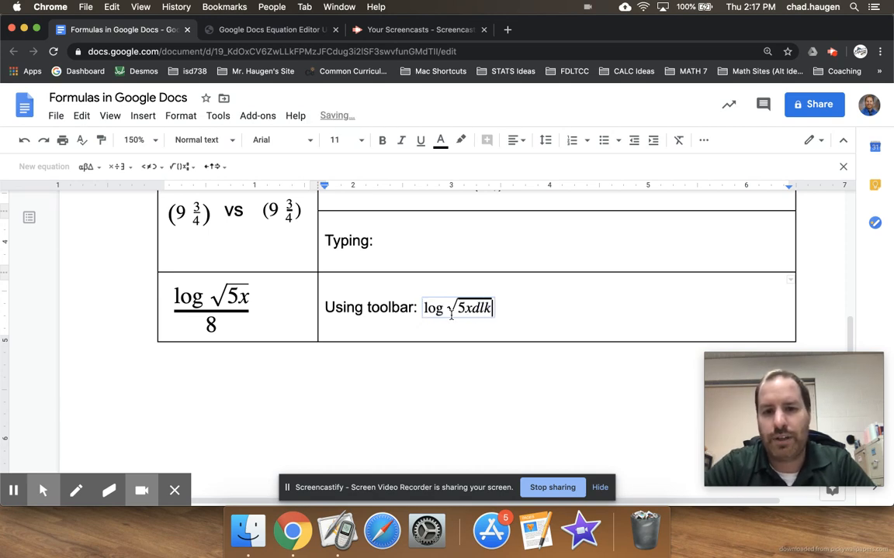
{"action": "key", "text": "BackSpace"}
{"action": "key", "text": "BackSpace"}
{"action": "key", "text": "BackSpace"}
{"action": "key", "text": "Right"}
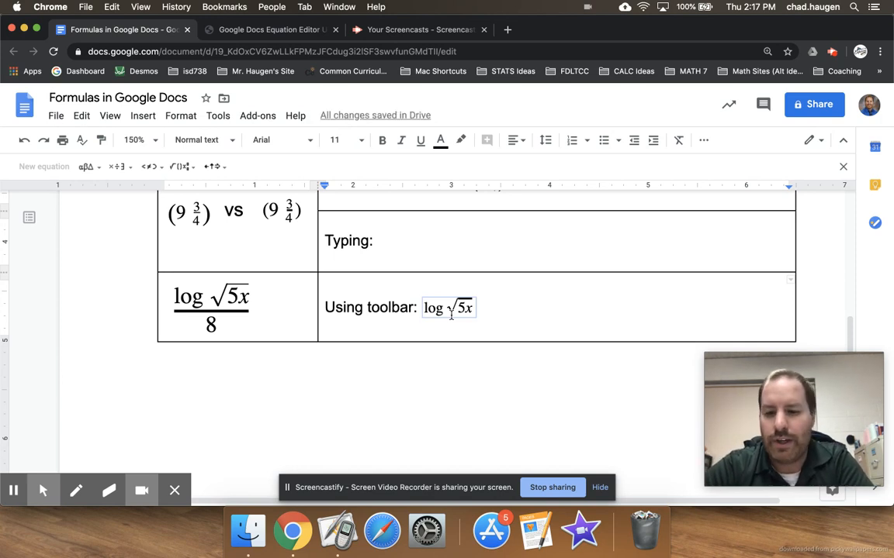
Step: Try adding /8 after the square root and erase it
{"action": "type", "text": "/8"}
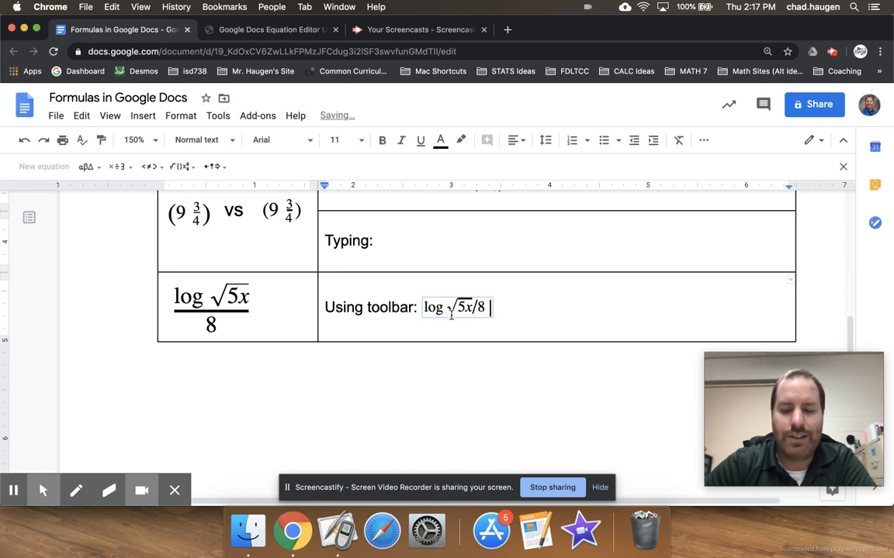
{"action": "key", "text": "BackSpace"}
{"action": "key", "text": "BackSpace"}
Step: Try a \frac fraction of 8 over 8 after the square root and remove it
{"action": "type", "text": "\\frac"}
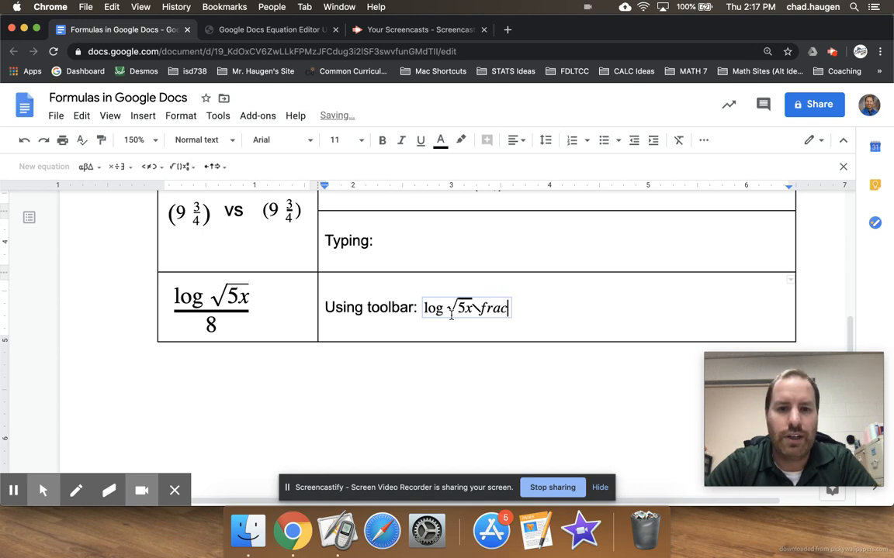
{"action": "key", "text": "BackSpace"}
{"action": "key", "text": "BackSpace"}
{"action": "key", "text": "BackSpace"}
{"action": "key", "text": "BackSpace"}
{"action": "key", "text": "BackSpace"}
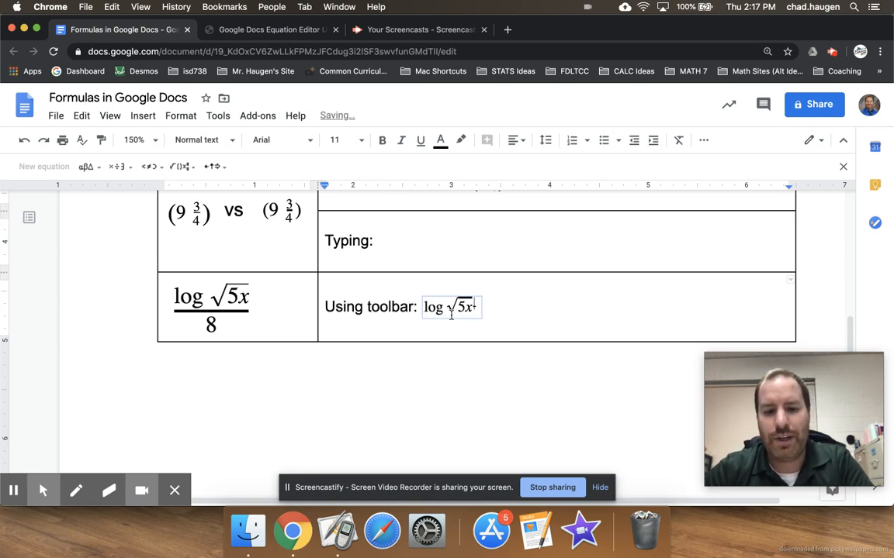
{"action": "type", "text": "8 8"}
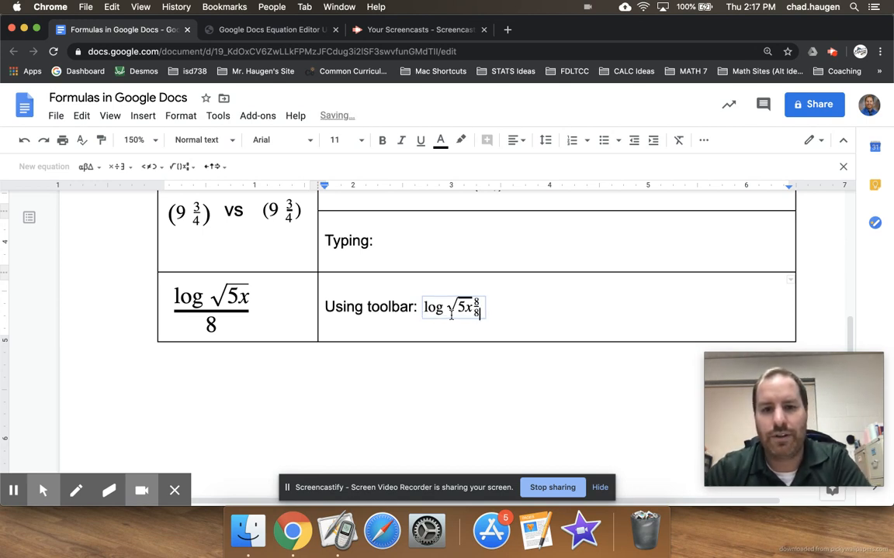
{"action": "key", "text": "BackSpace"}
{"action": "key", "text": "BackSpace"}
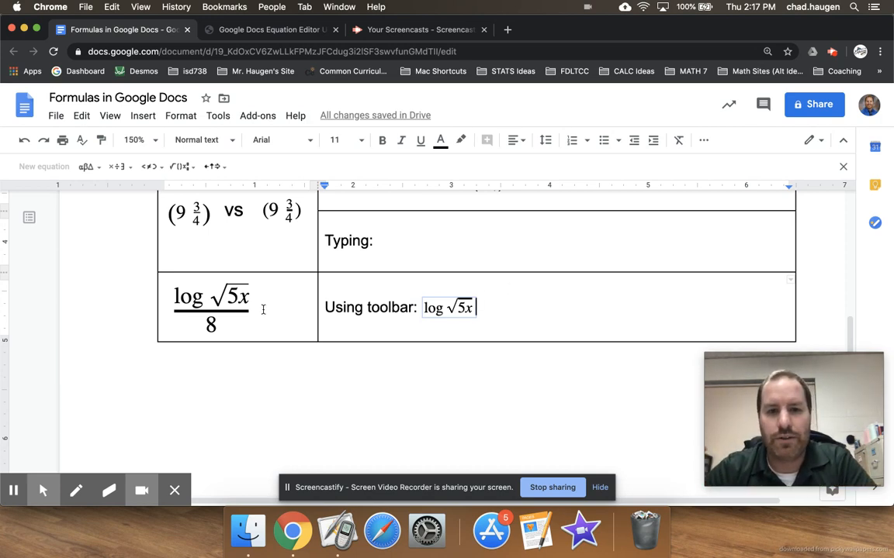
Step: Delete the whole log √5x equation beside "Using toolbar:"
{"action": "left_click", "coordinate": [470, 310]}
{"action": "left_click", "coordinate": [437, 312]}
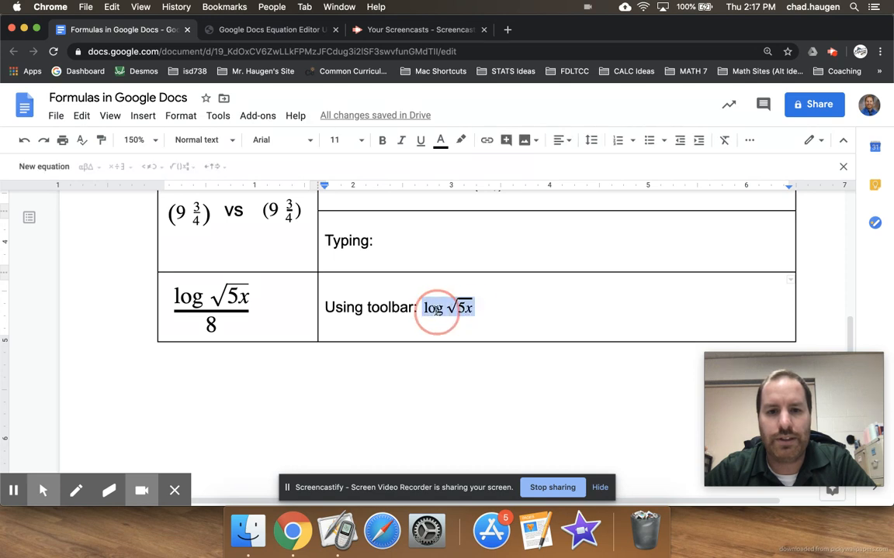
{"action": "key", "text": "BackSpace"}
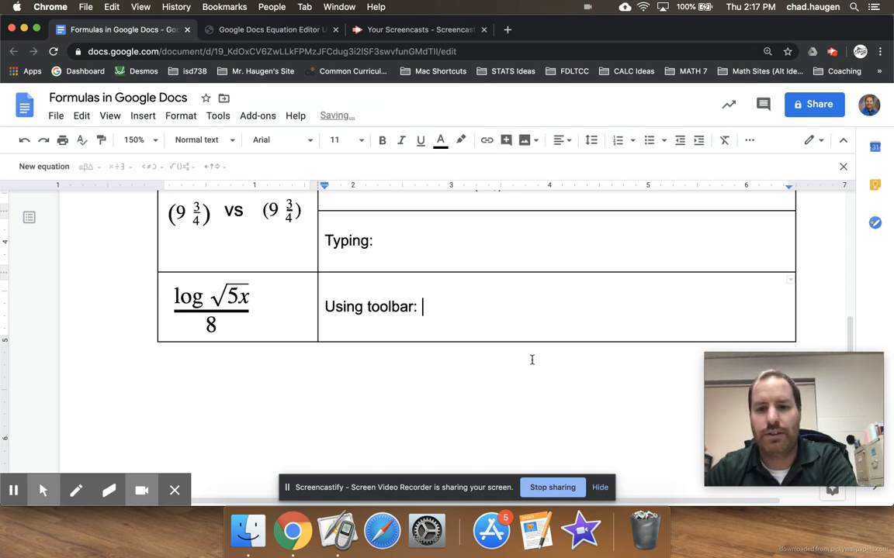
Step: Insert a new equation after "Using toolbar:", create a fraction with \frac, and begin its numerator with \log
{"action": "left_click", "coordinate": [44, 168]}
{"action": "type", "text": "\\fra"}
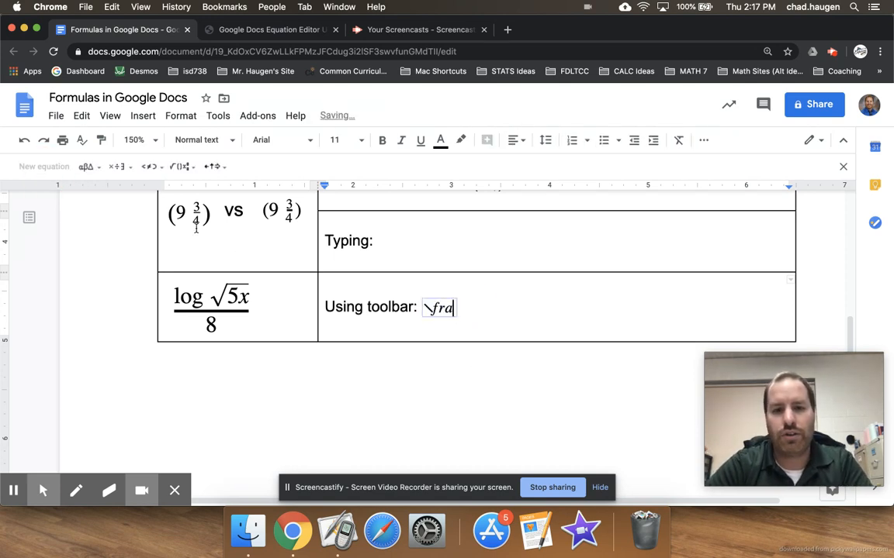
{"action": "type", "text": "c"}
{"action": "key", "text": "space"}
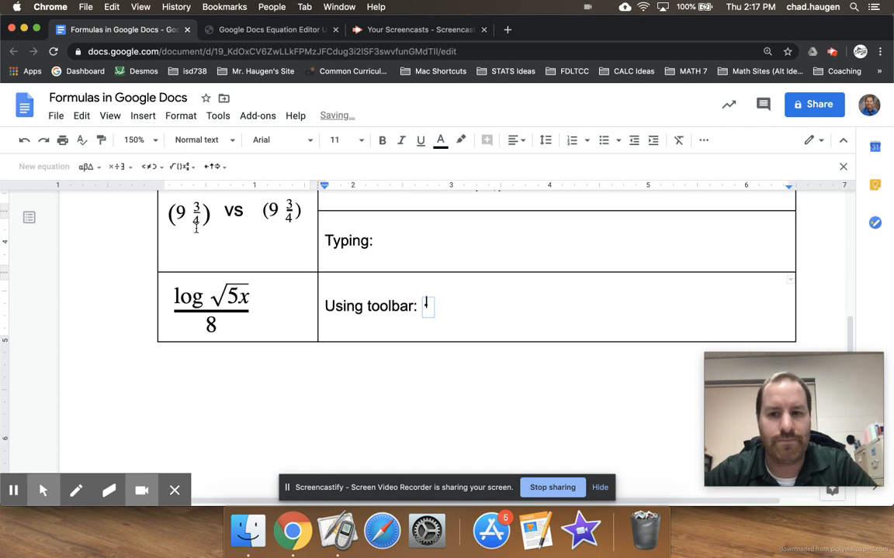
{"action": "type", "text": "\\log"}
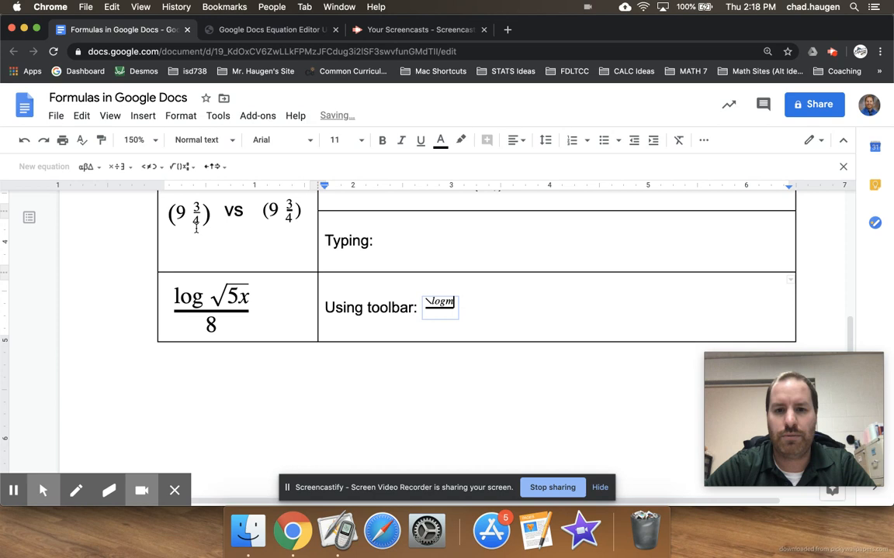
{"action": "key", "text": "space"}
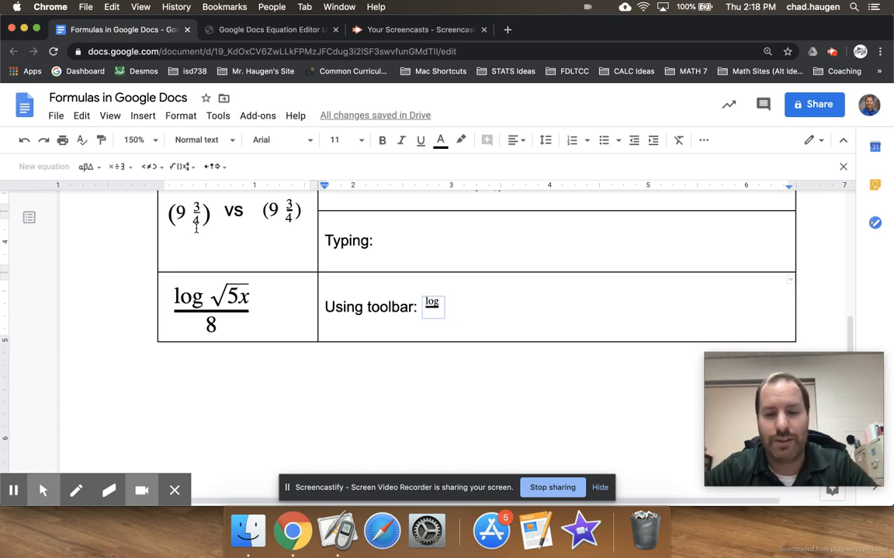
Step: Complete the numerator with 5x under a \sqrt root and enter 8 as the denominator
{"action": "type", "text": "\\sqrt"}
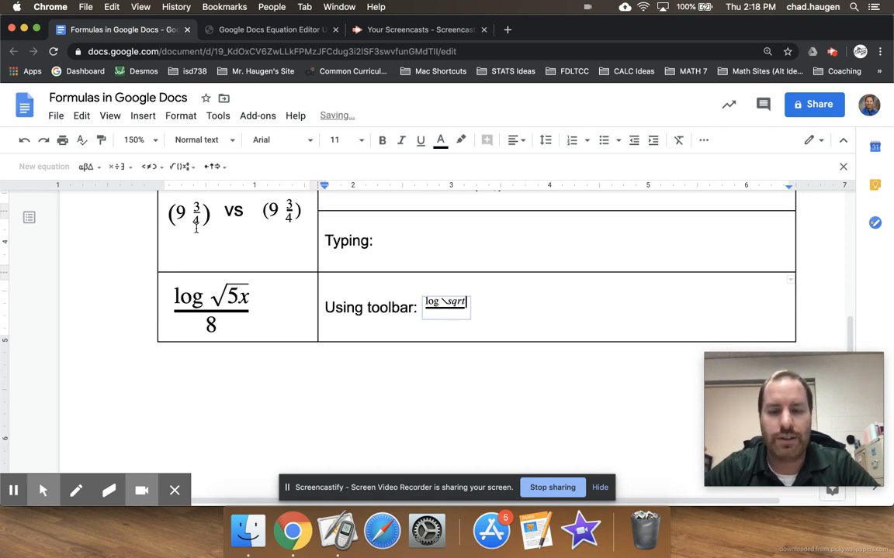
{"action": "key", "text": "space"}
{"action": "type", "text": "5x/"}
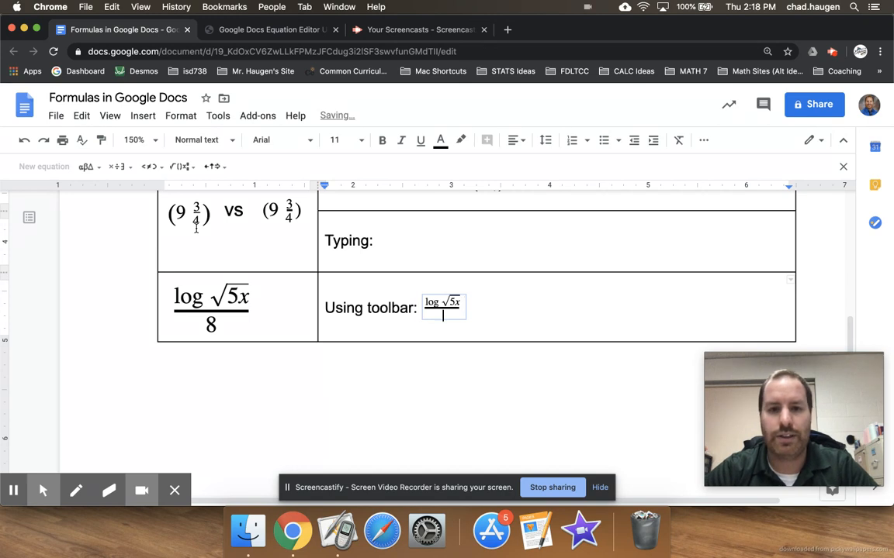
{"action": "type", "text": "8"}
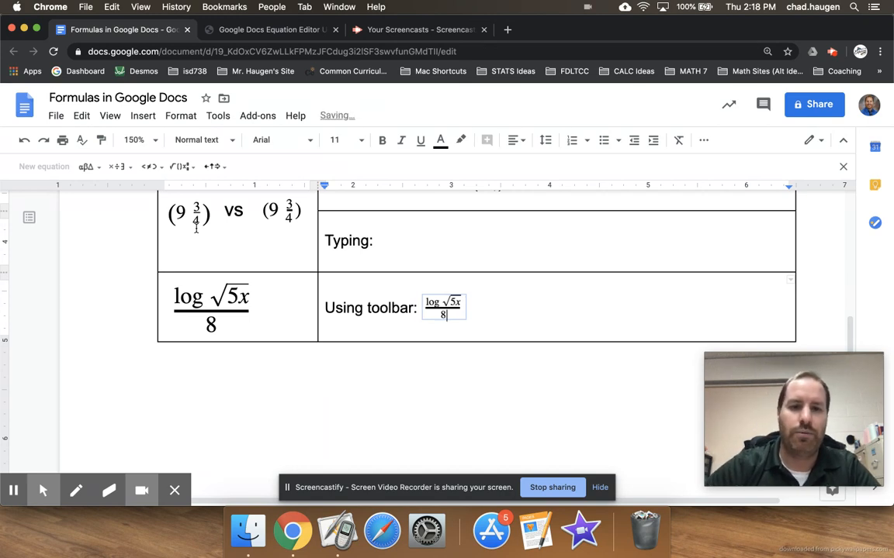
Step: Select the whole fraction equation beside "Using toolbar:"
{"action": "left_click", "coordinate": [560, 308]}
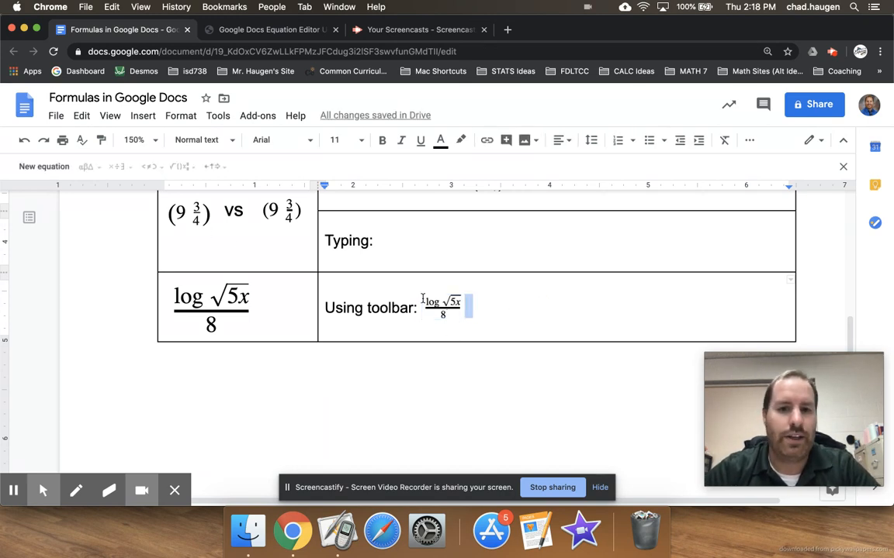
{"action": "left_click", "coordinate": [368, 307]}
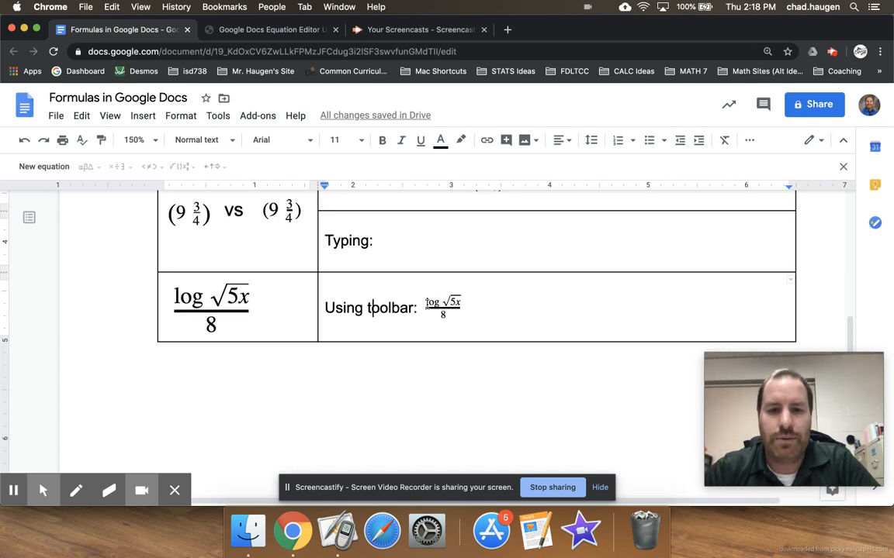
{"action": "double_click", "coordinate": [475, 309]}
{"action": "left_click_drag", "start_coordinate": [473, 309], "coordinate": [460, 312]}
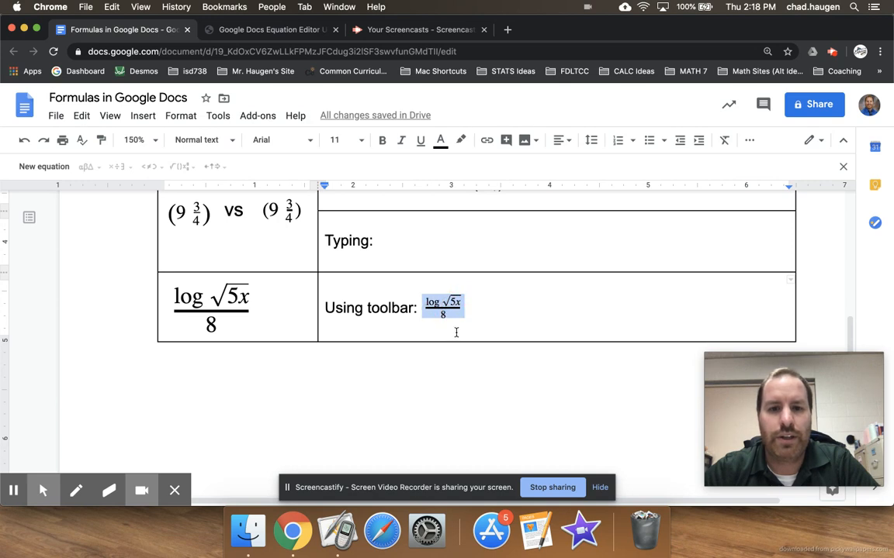